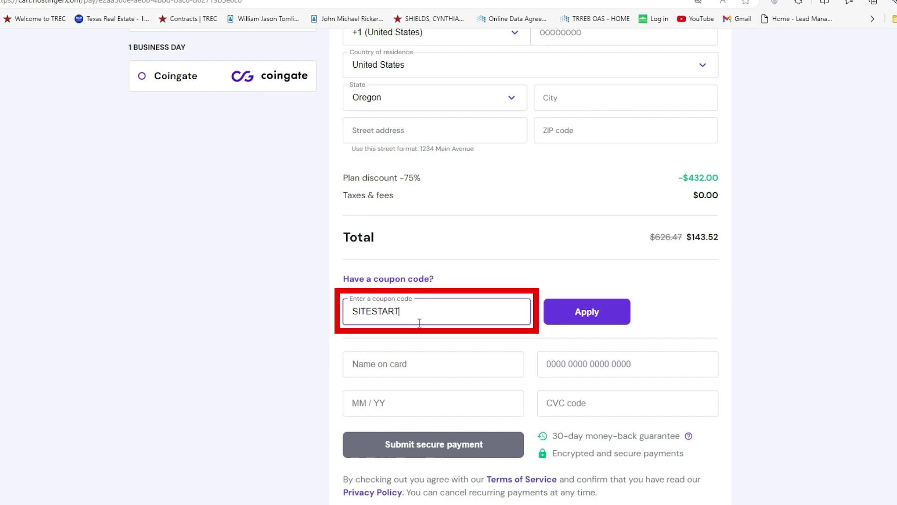
Step: Apply the SITESTARTERS coupon at checkout, bringing the total to $129.17
type("ERS")
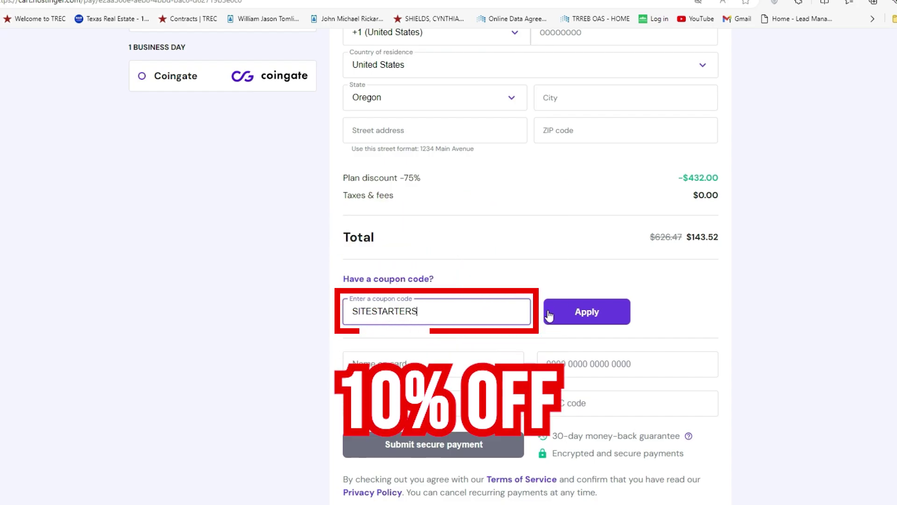
left_click(551, 313)
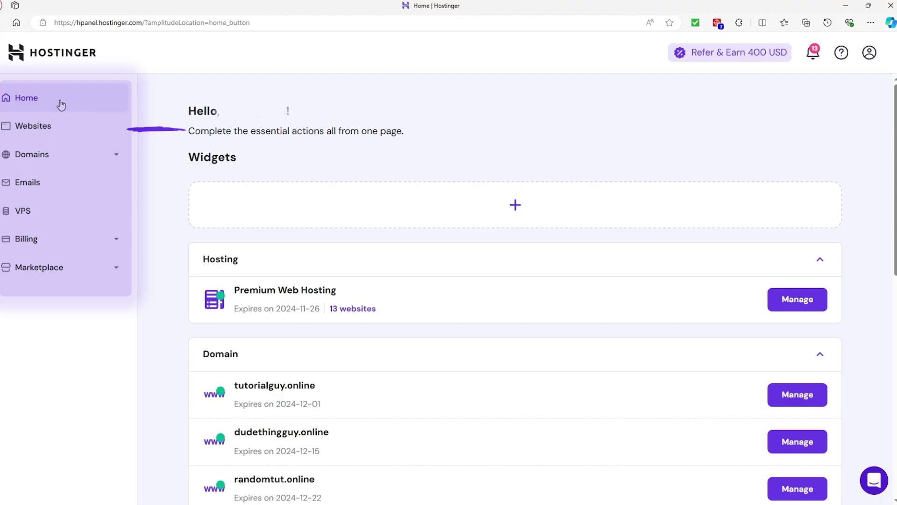
Step: Browse the hosted websites list and open the limegreen-crane site for editing
left_click(49, 124)
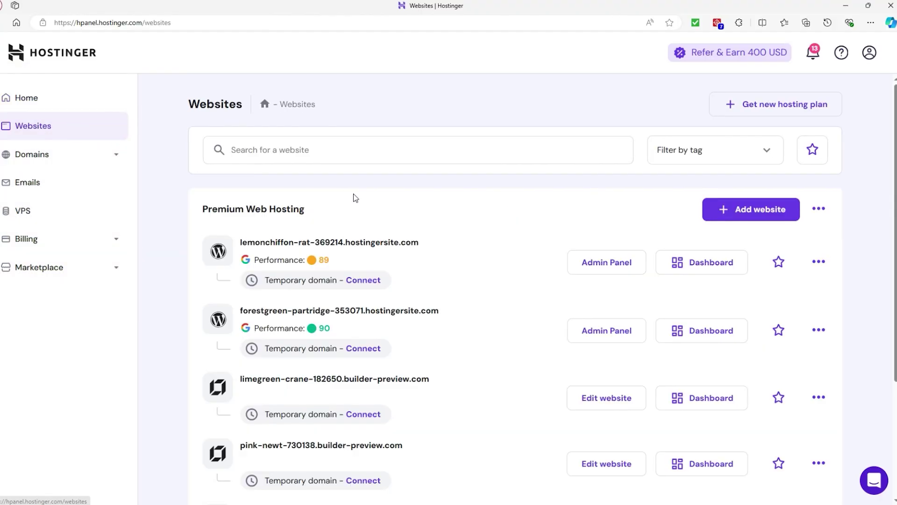
scroll(353, 193, "down", 1)
scroll(355, 188, "down", 1)
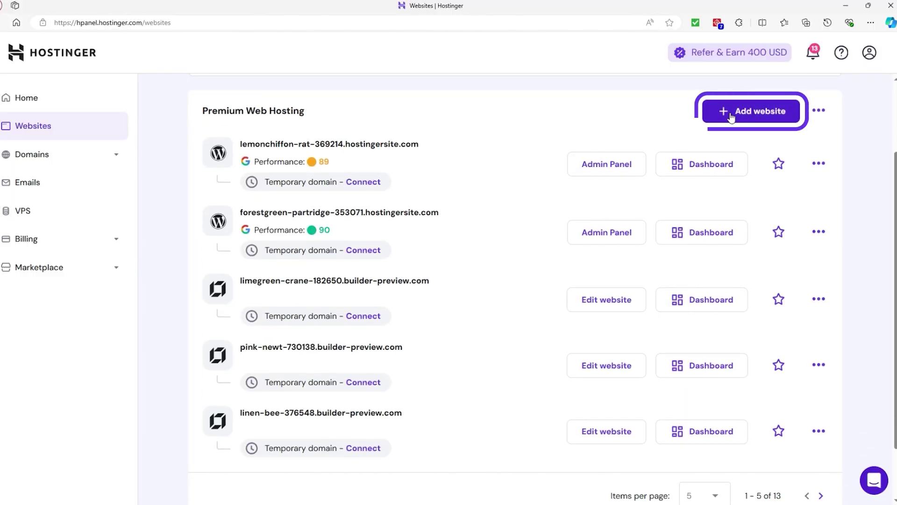
left_click(819, 163)
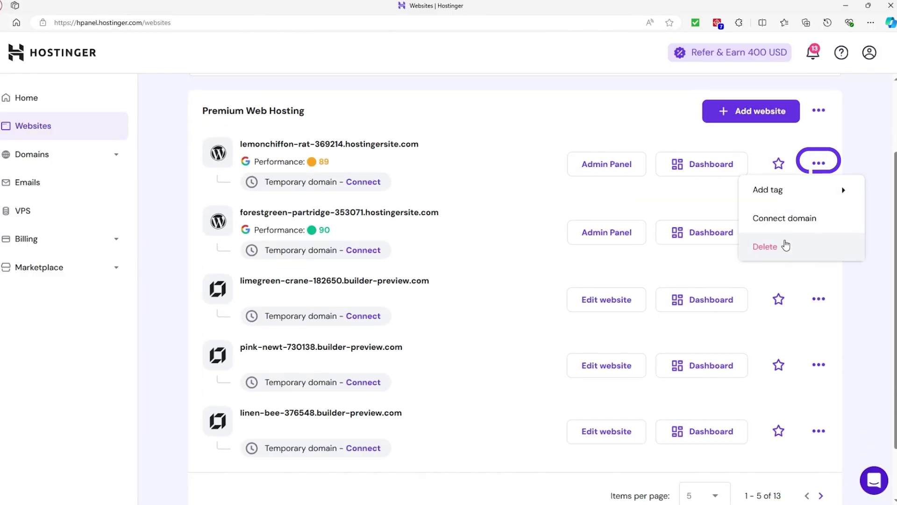
mouse_move(776, 190)
left_click(618, 304)
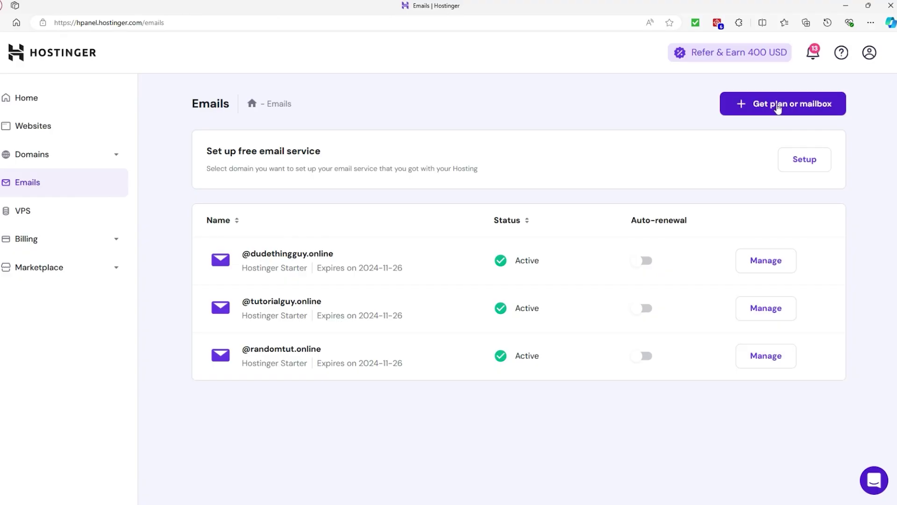
Step: Set up and confirm the free mailbox plan for chronicallyonline.online
left_click(778, 108)
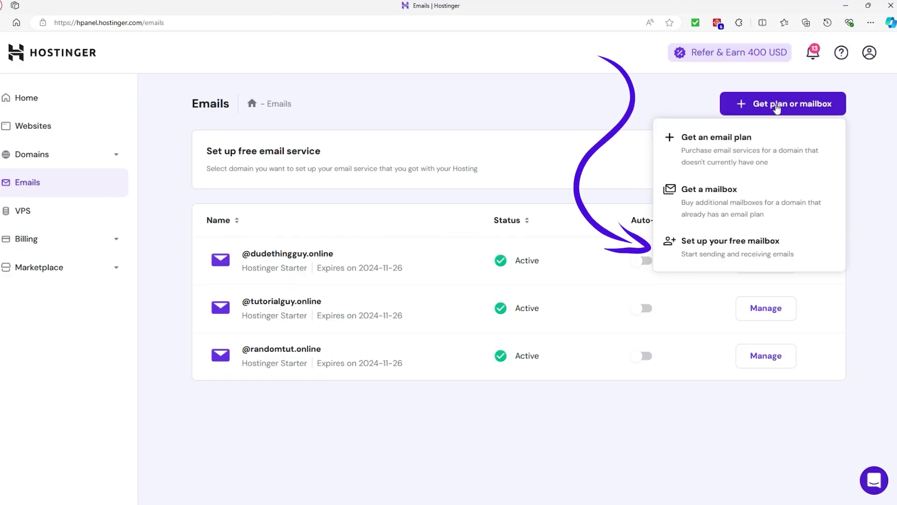
left_click(729, 241)
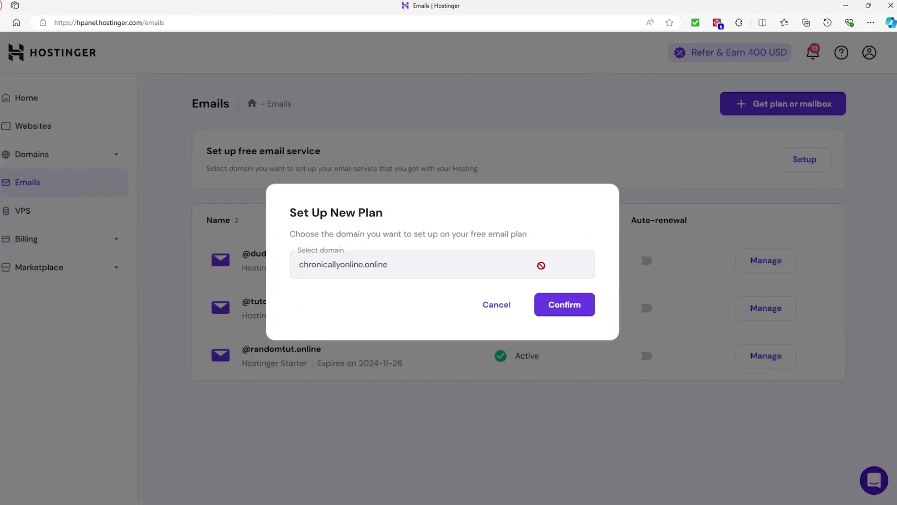
left_click(582, 303)
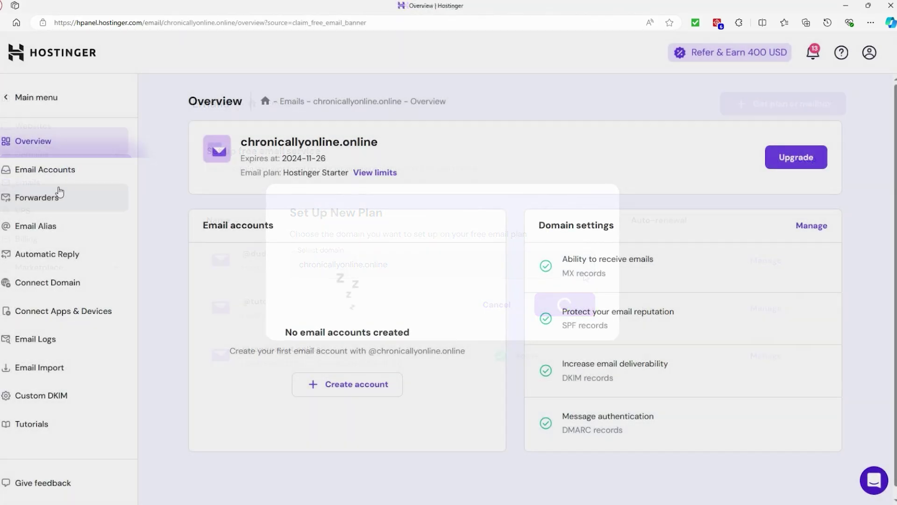
Step: Look through the domain's Email Accounts, Forwarders and Email Alias pages
left_click(46, 176)
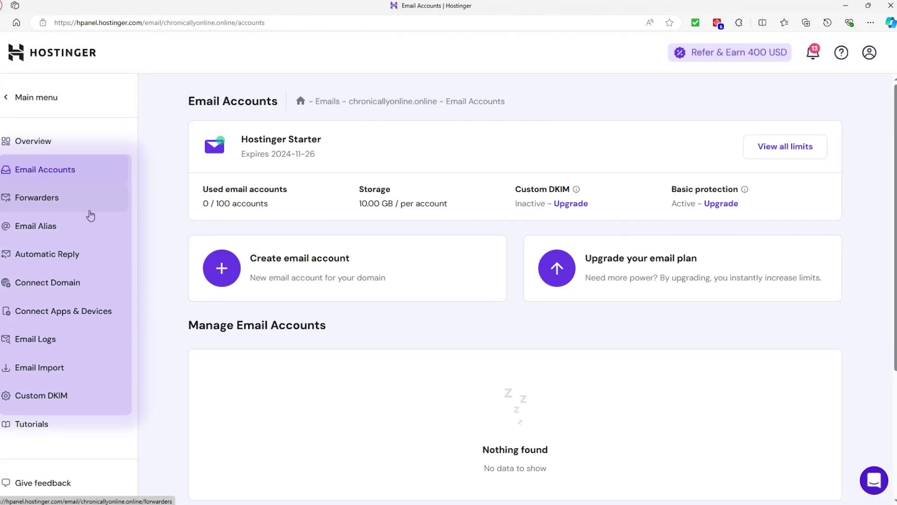
left_click(84, 202)
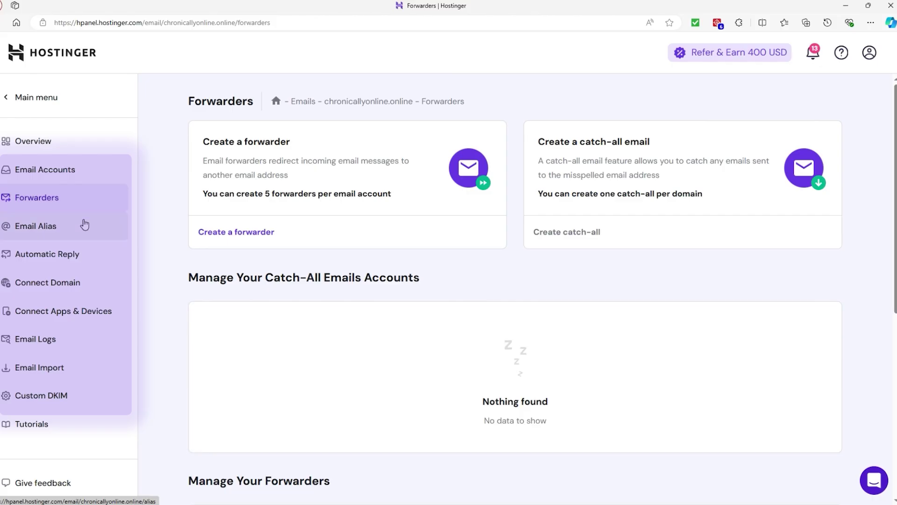
left_click(84, 224)
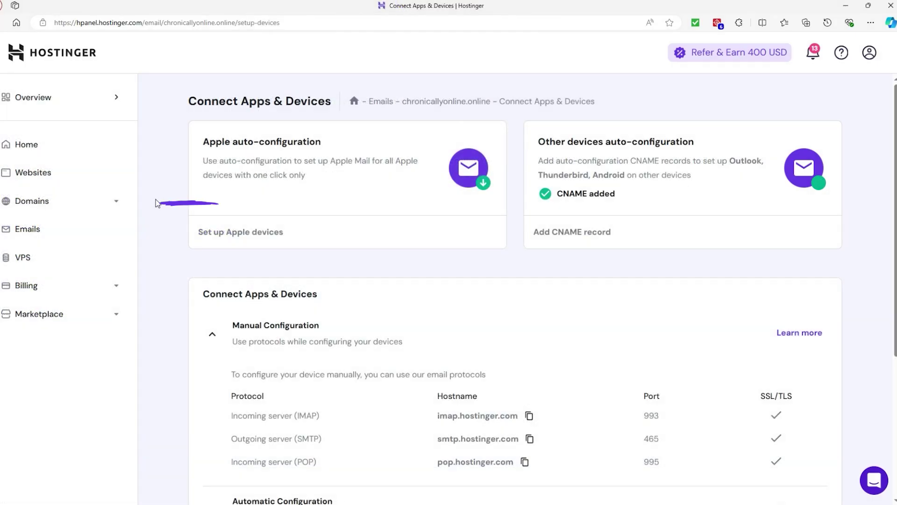
Step: Open the first domain from the Domain portfolio and check getanewdomain's availability
left_click(102, 205)
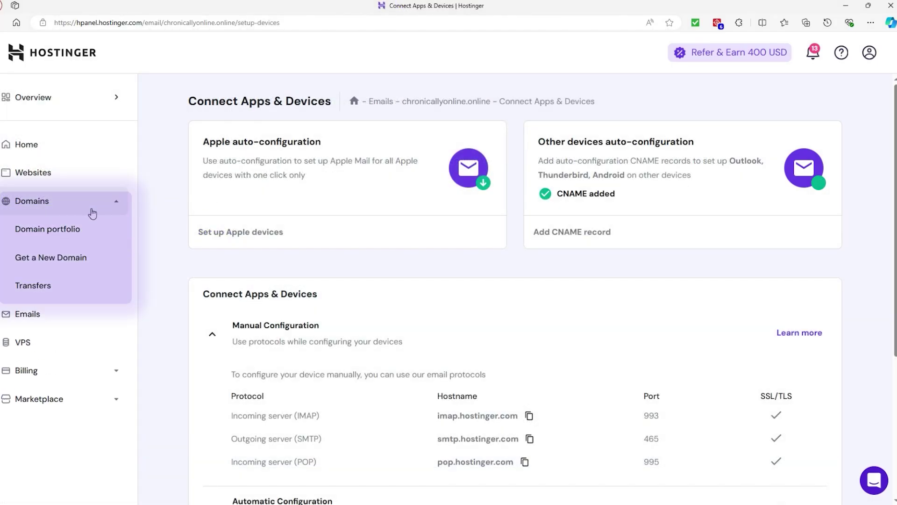
left_click(71, 228)
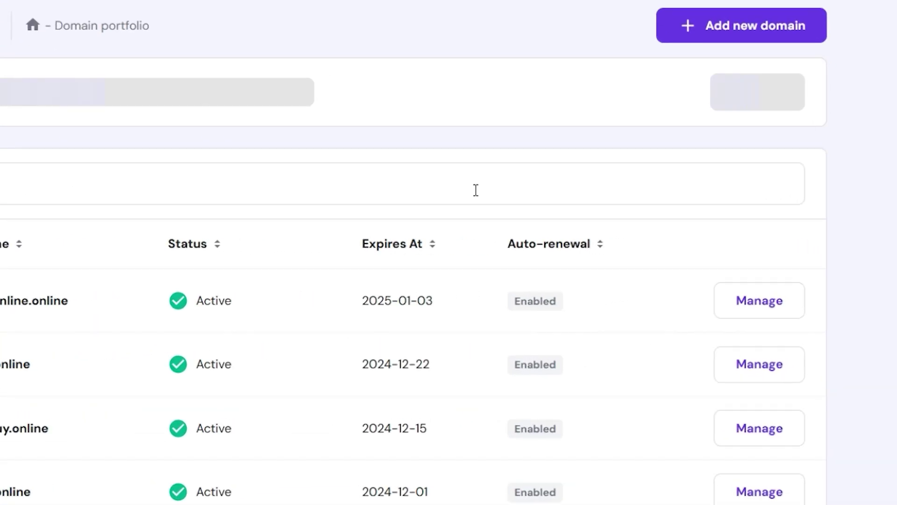
left_click(761, 300)
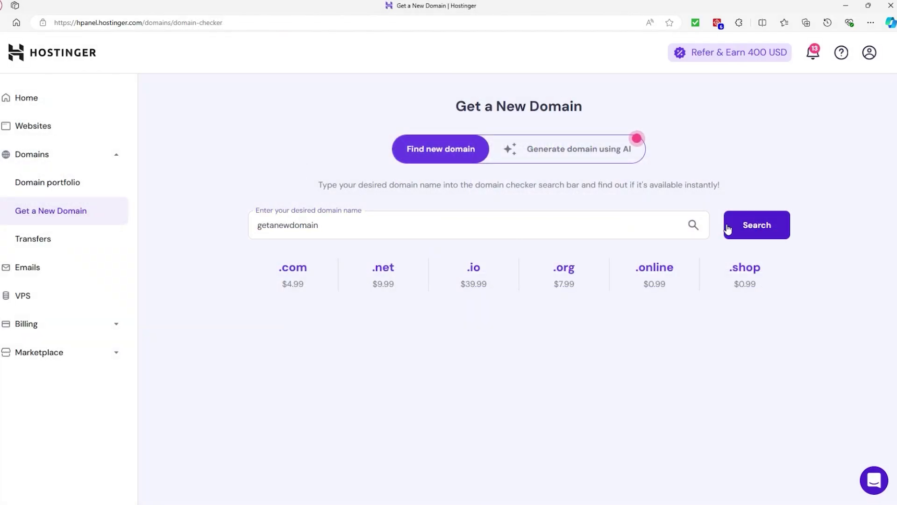
left_click(728, 227)
scroll(771, 210, "down", 4)
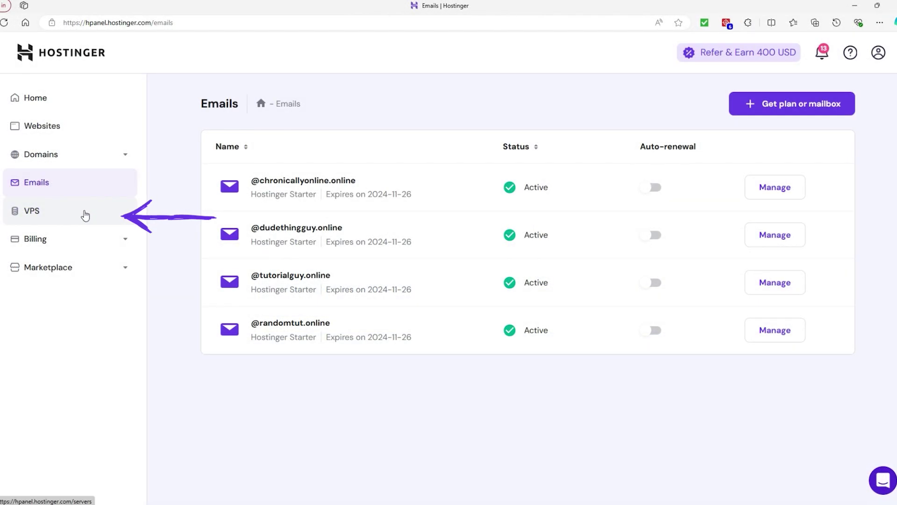
Step: Scroll through the KVM VPS plans and prices, then collapse Billing and return Home
left_click(85, 215)
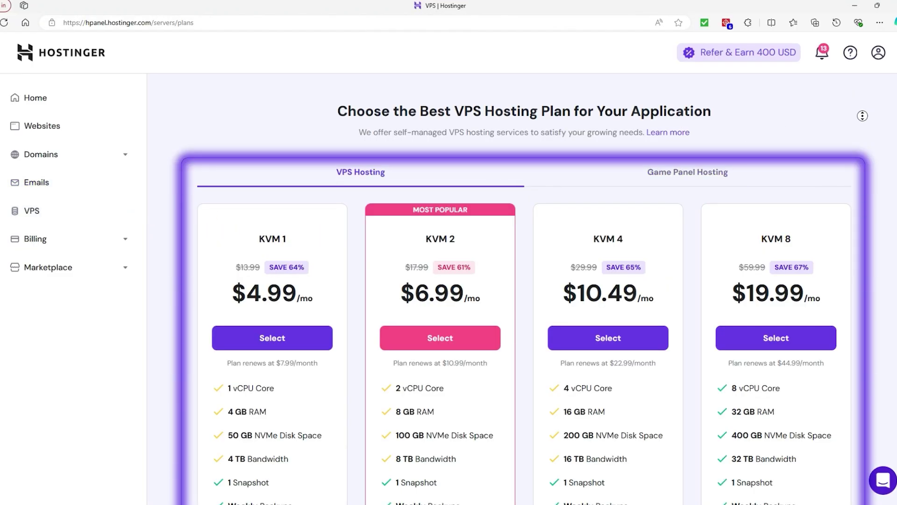
middle_click(865, 132)
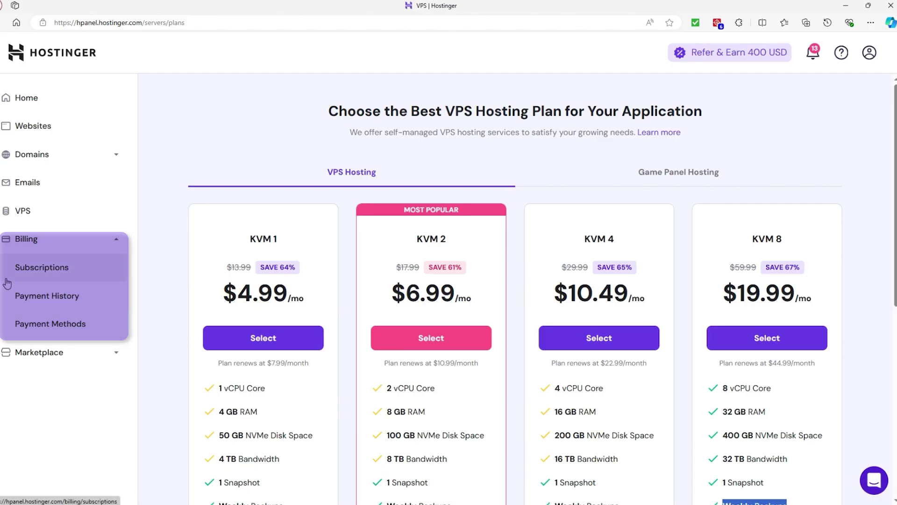
left_click(83, 246)
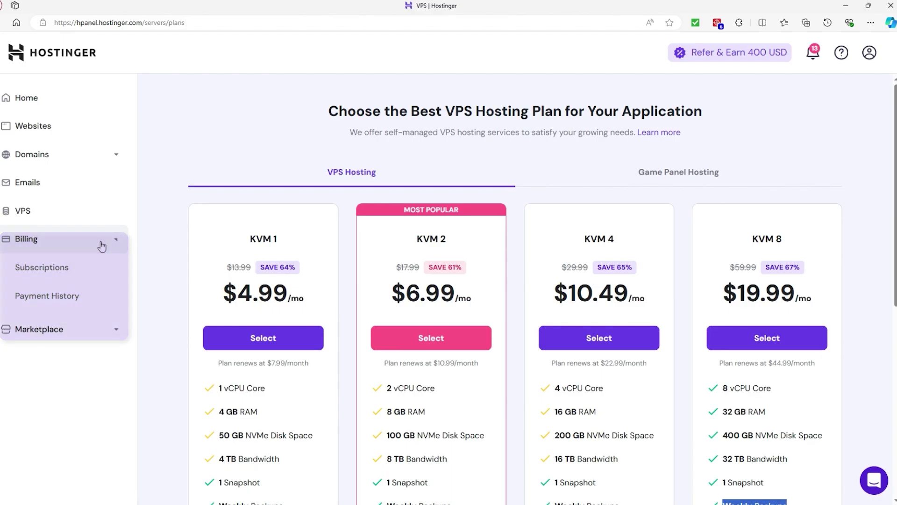
left_click(82, 90)
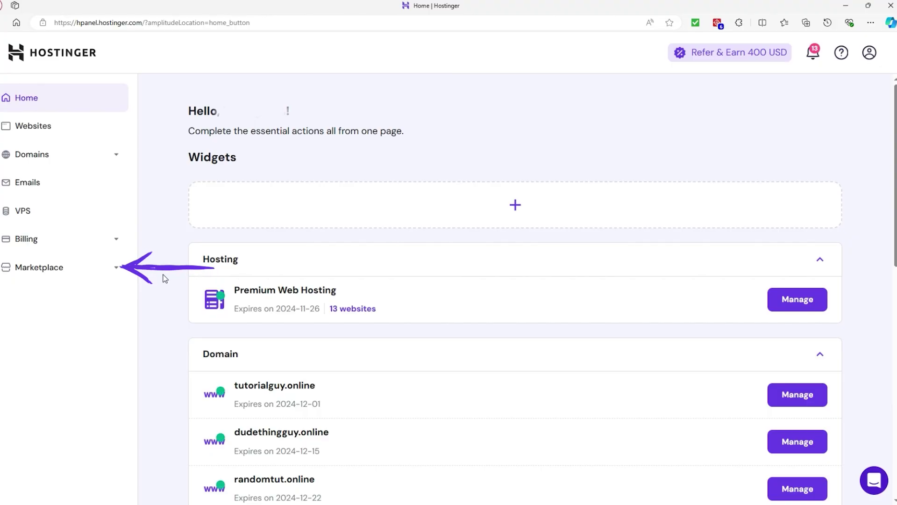
left_click(94, 293)
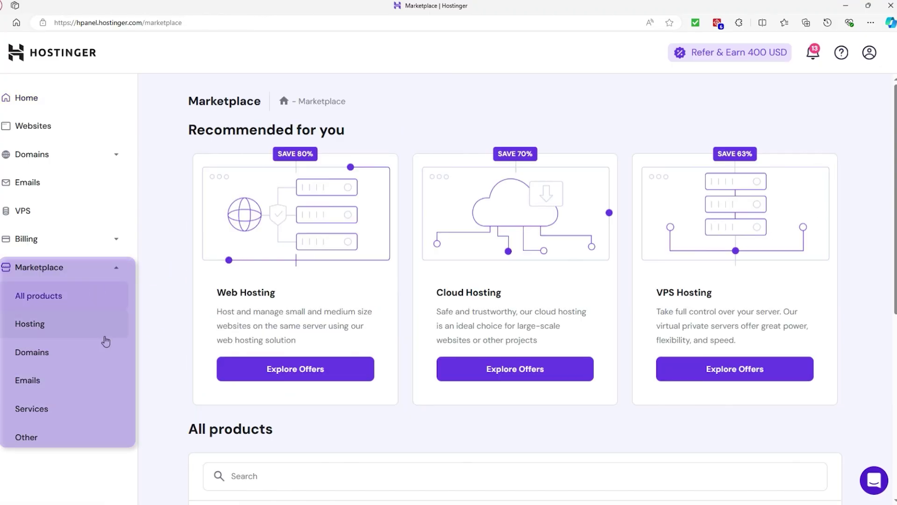
left_click(48, 329)
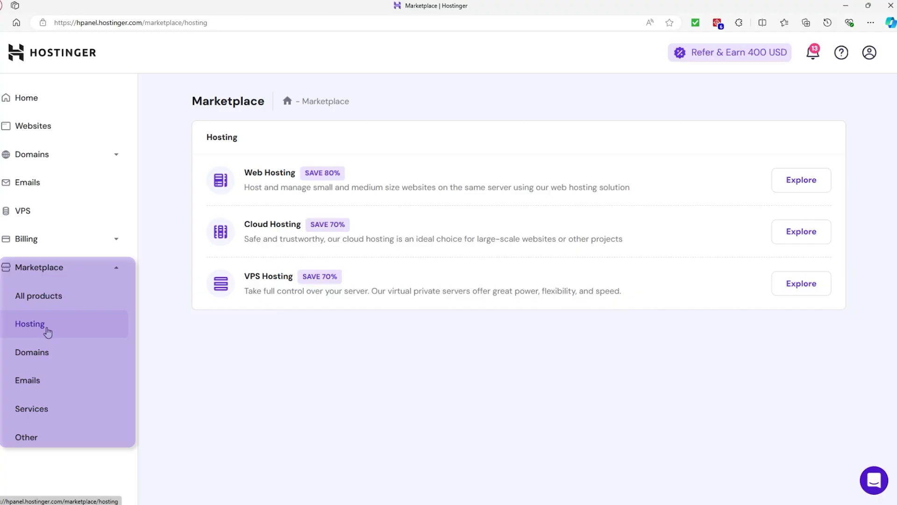
left_click(44, 351)
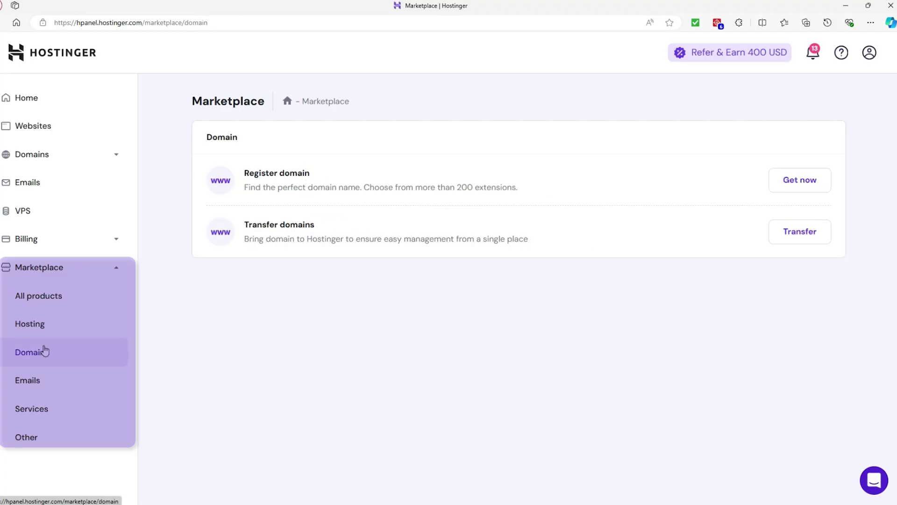
left_click(52, 378)
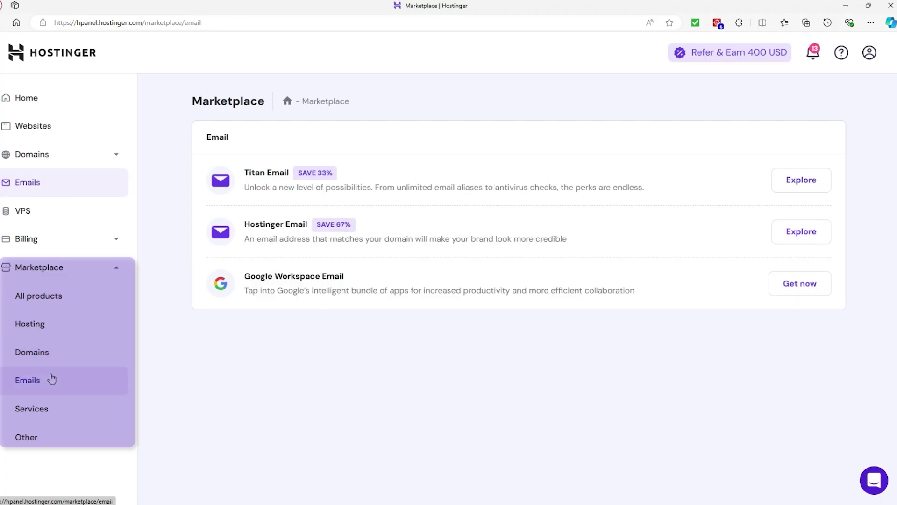
left_click(39, 413)
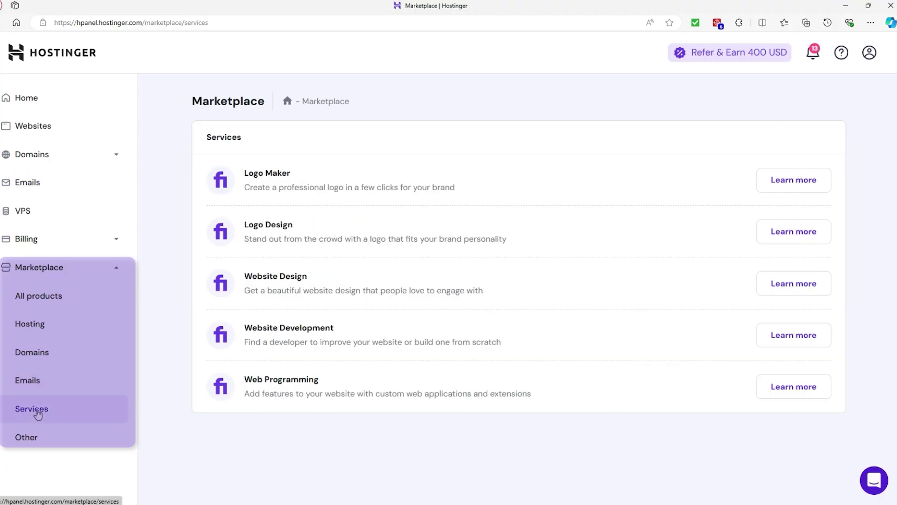
left_click(22, 438)
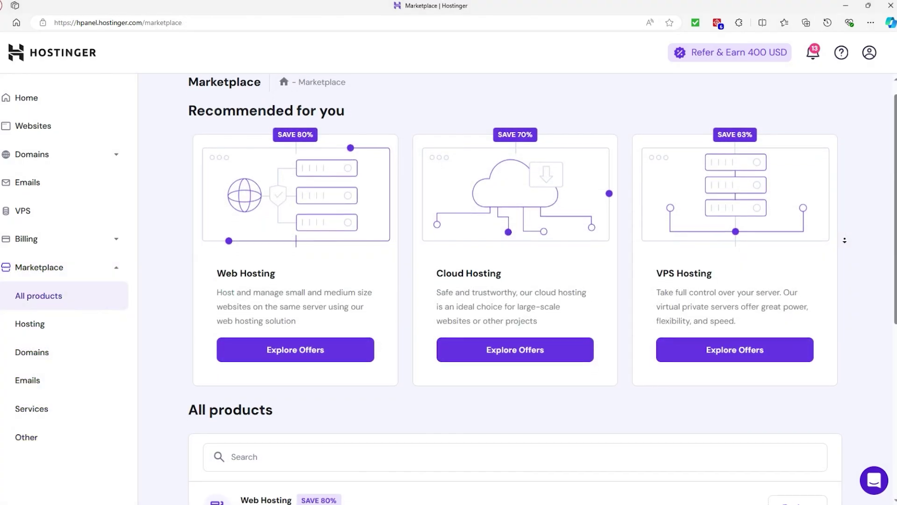
scroll(845, 240, "down", 2)
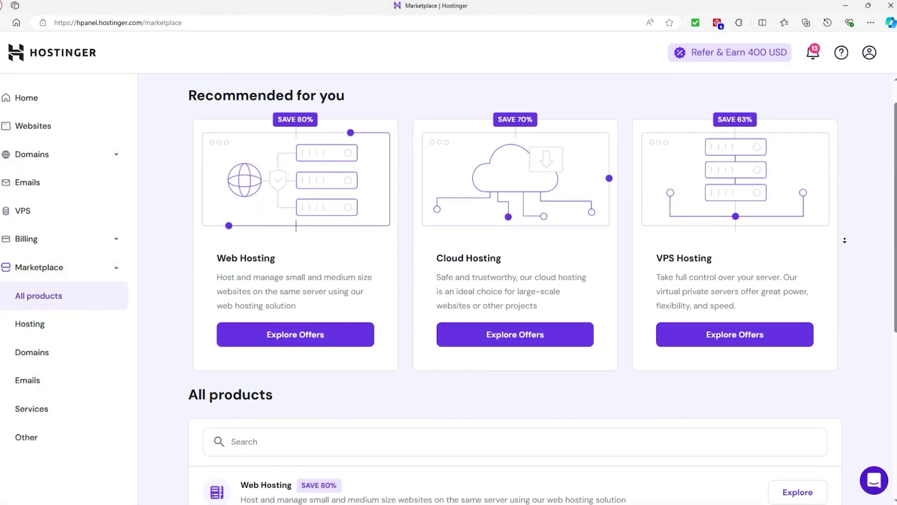
scroll(845, 240, "down", 2)
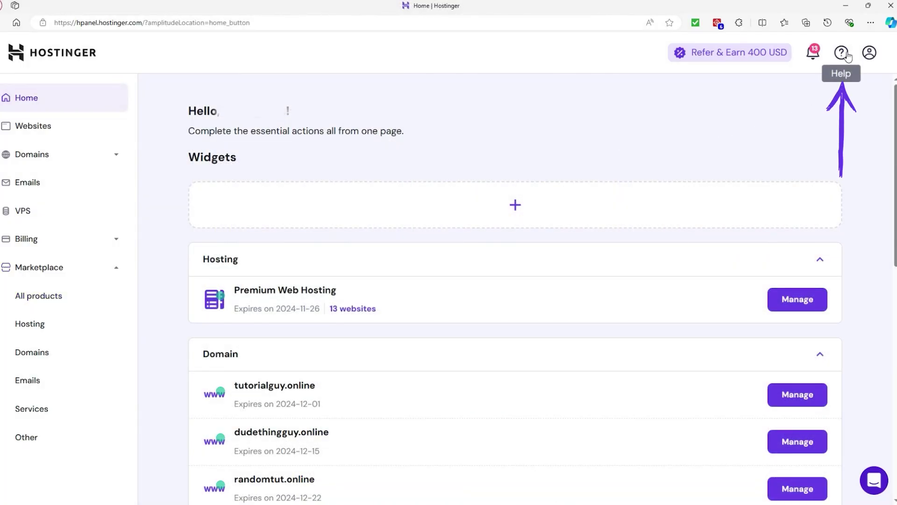
left_click(841, 53)
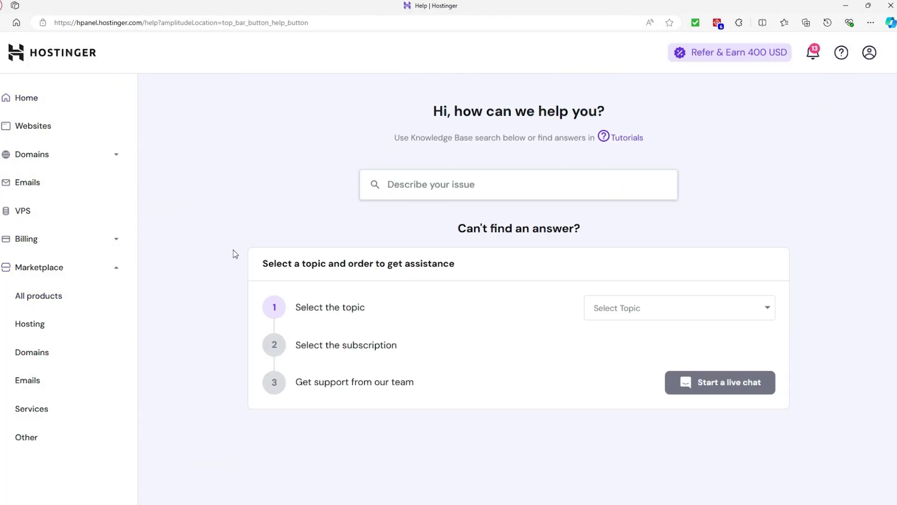
left_click(614, 318)
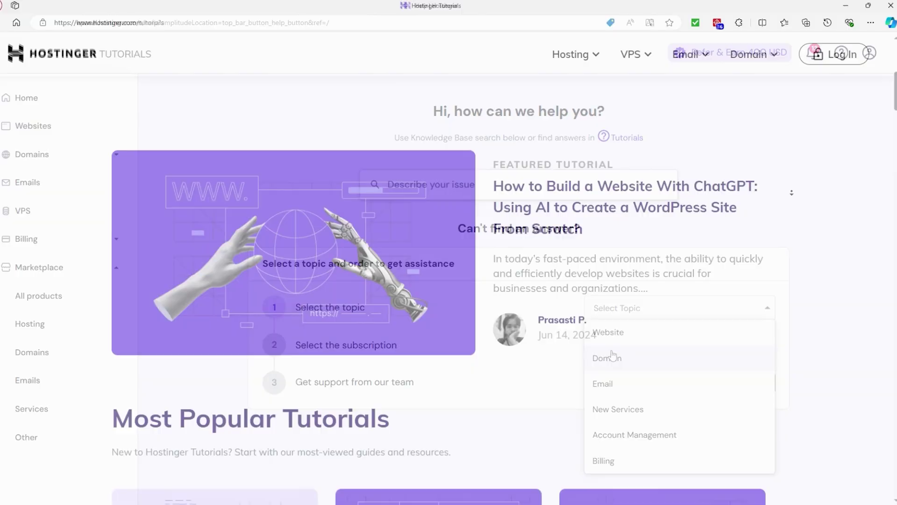
middle_click(791, 192)
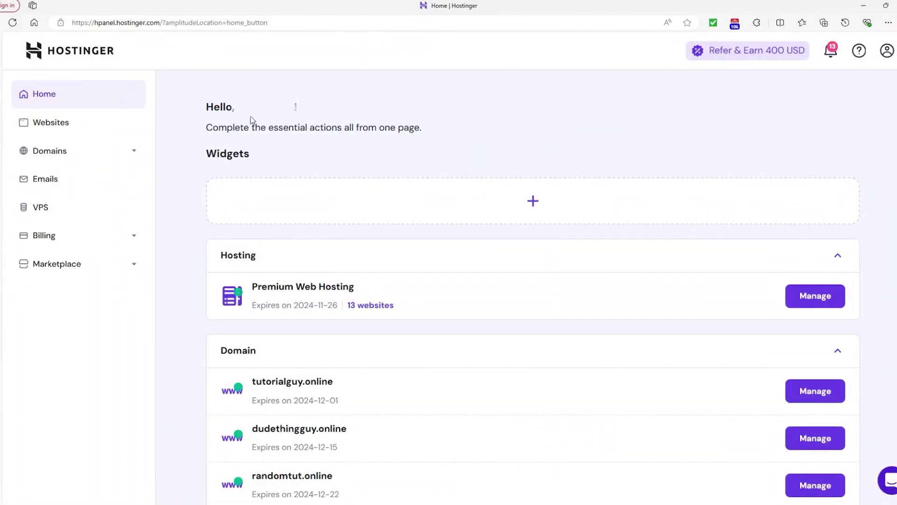
Step: Add a new website with the AI Website Builder, then try the WordPress setup instead
left_click(84, 129)
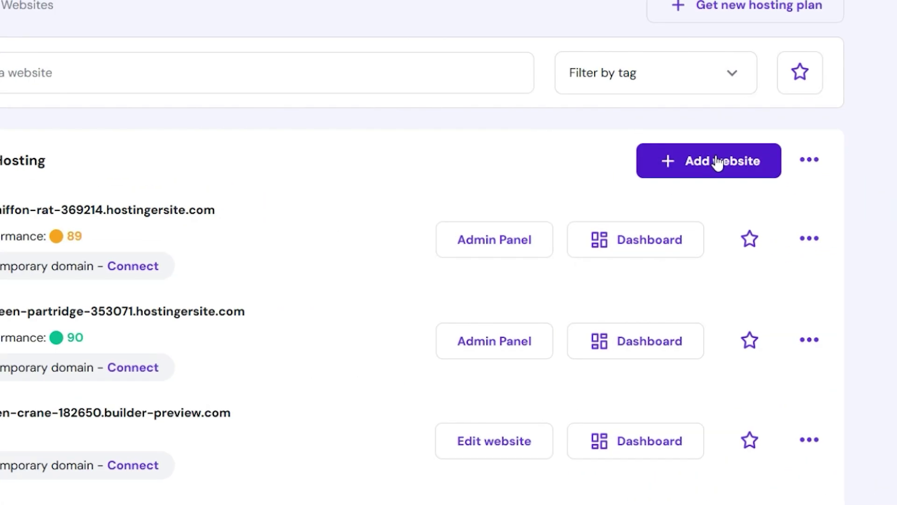
left_click(718, 164)
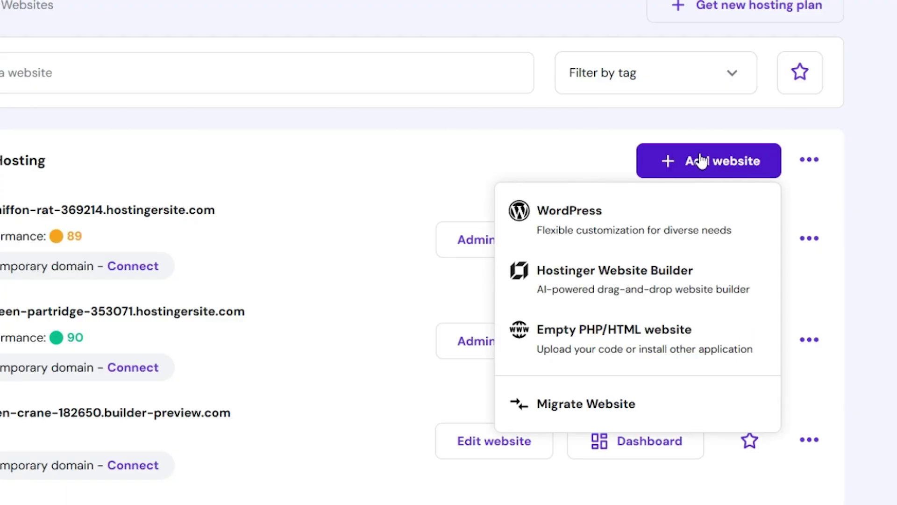
left_click(664, 288)
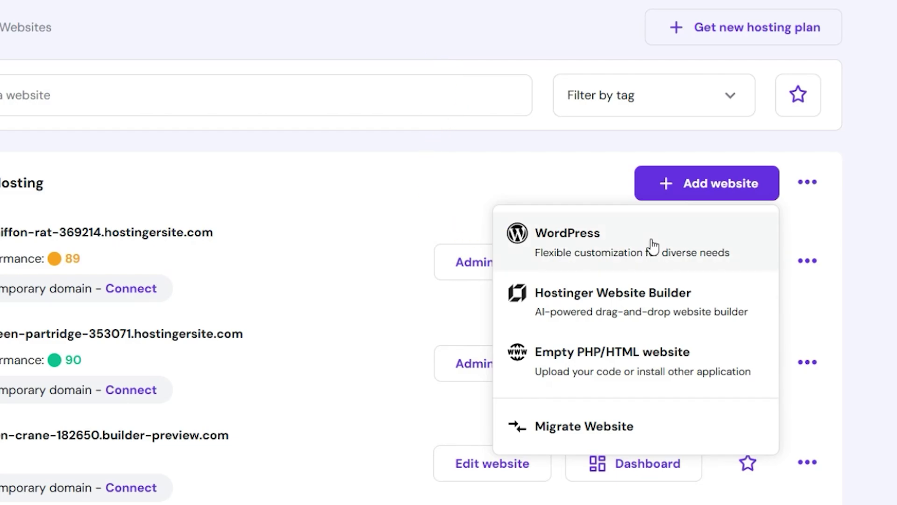
left_click(654, 247)
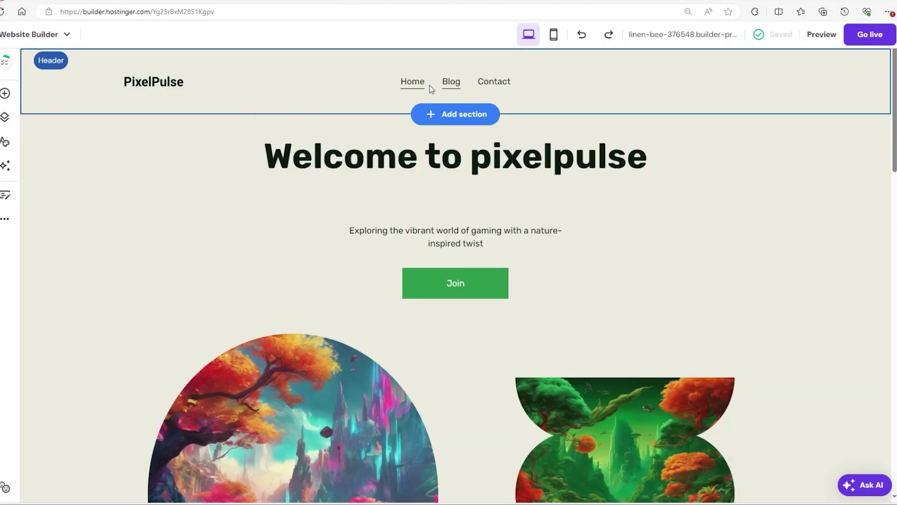
scroll(388, 163, "down", 10)
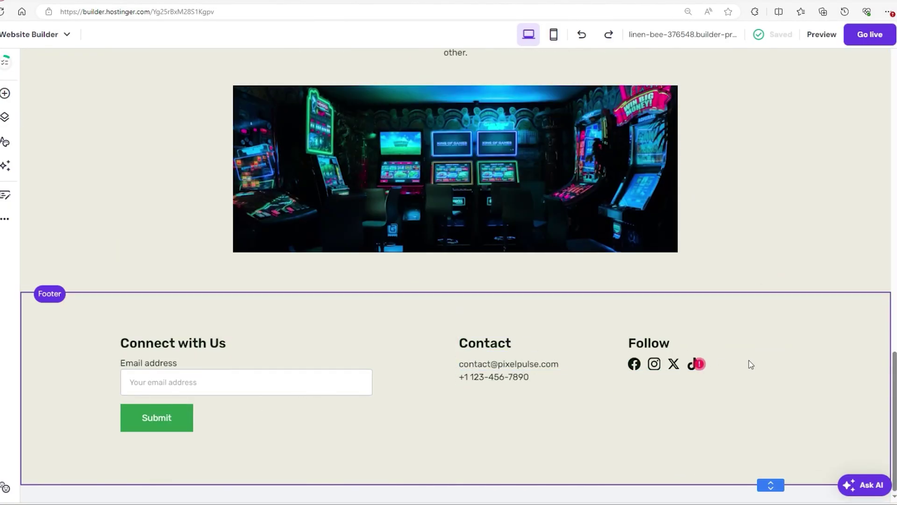
Step: Scroll back up through the PixelPulse gaming site in the editor
scroll(701, 357, "up", 3)
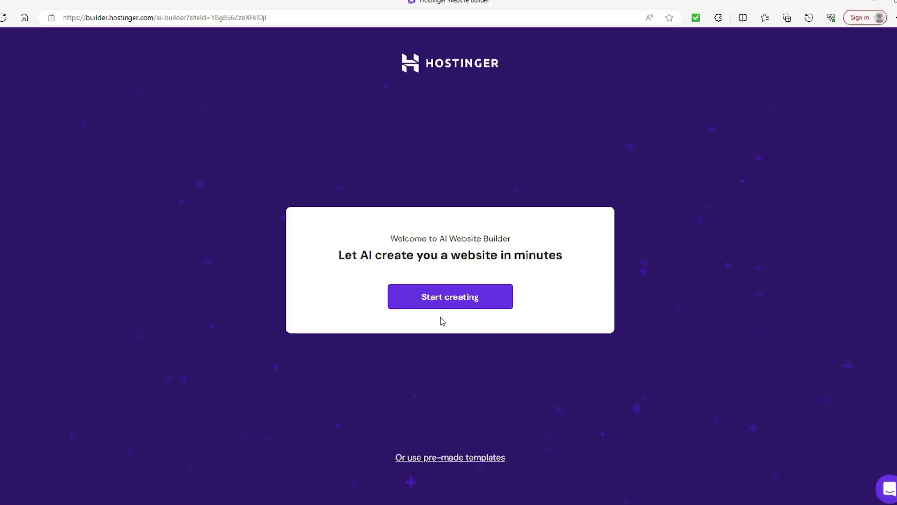
Step: Start an AI site with brand name Zinger and website type Blog, then begin its description
left_click(481, 299)
type("Z")
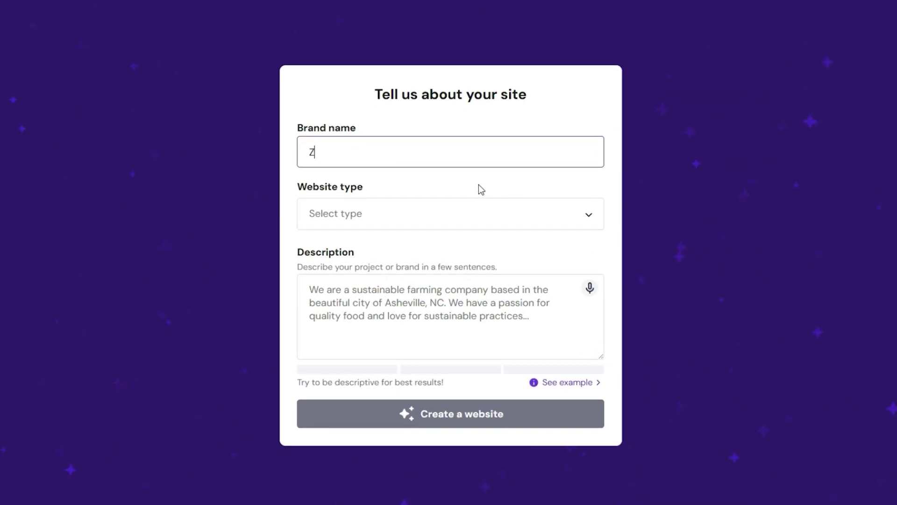
type("inger")
left_click(471, 213)
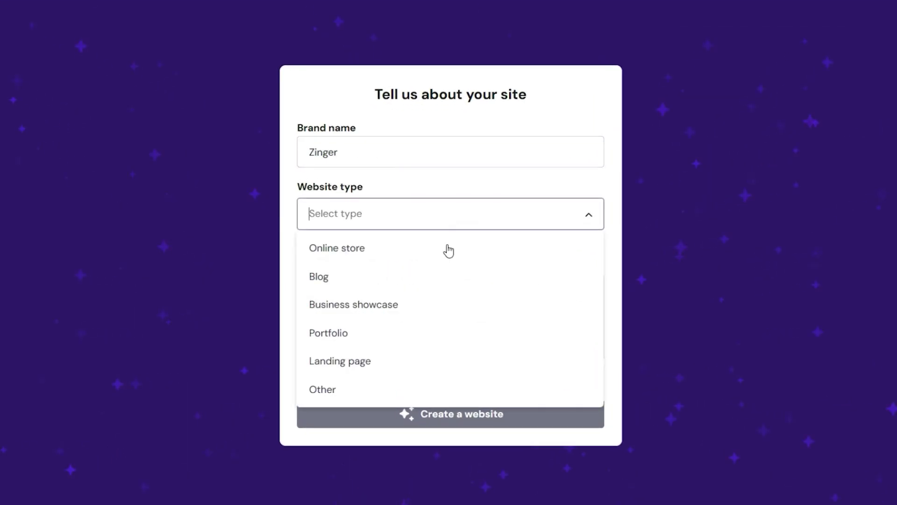
left_click(426, 282)
left_click(418, 306)
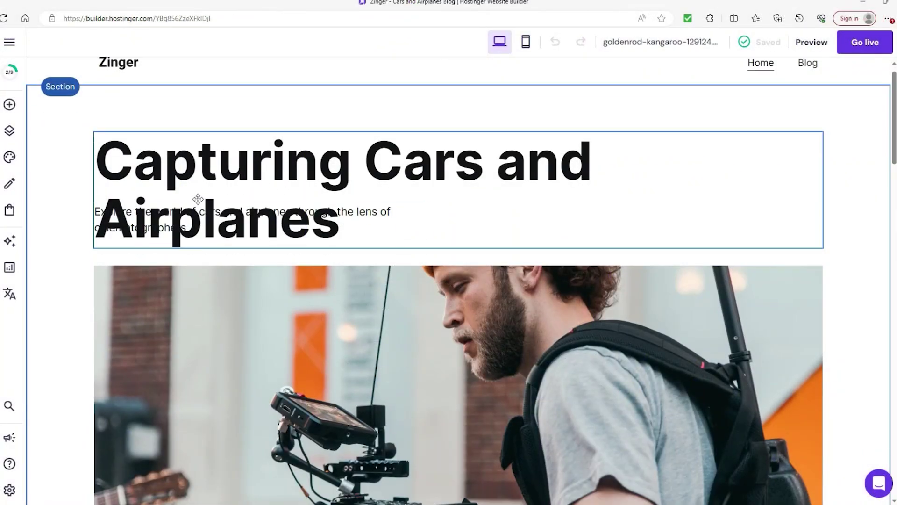
Step: Scroll up and down through the generated Zinger homepage
scroll(197, 199, "down", 7)
scroll(196, 198, "up", 7)
scroll(257, 226, "down", 15)
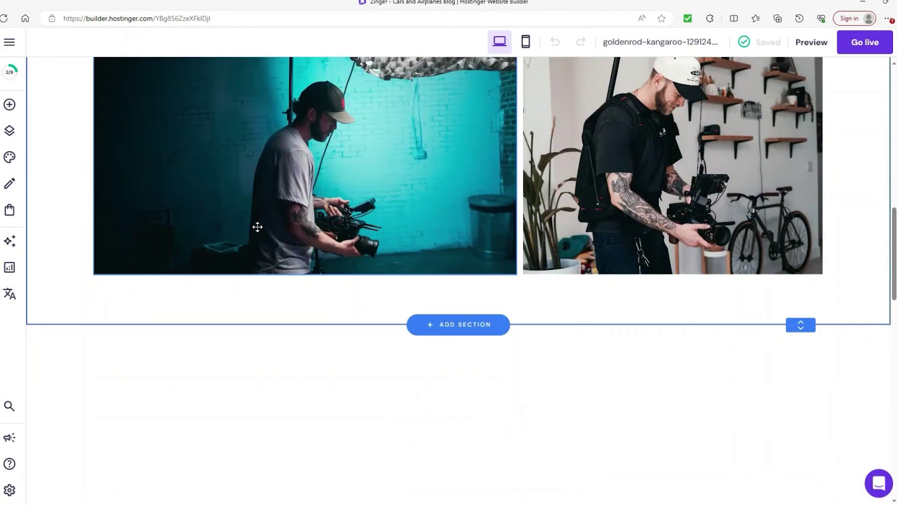
scroll(258, 226, "up", 4)
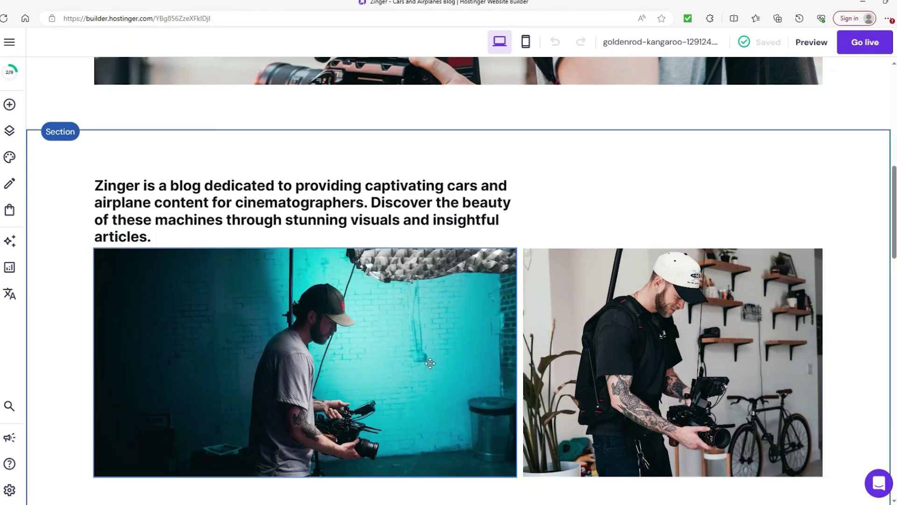
scroll(428, 362, "up", 7)
scroll(444, 348, "down", 8)
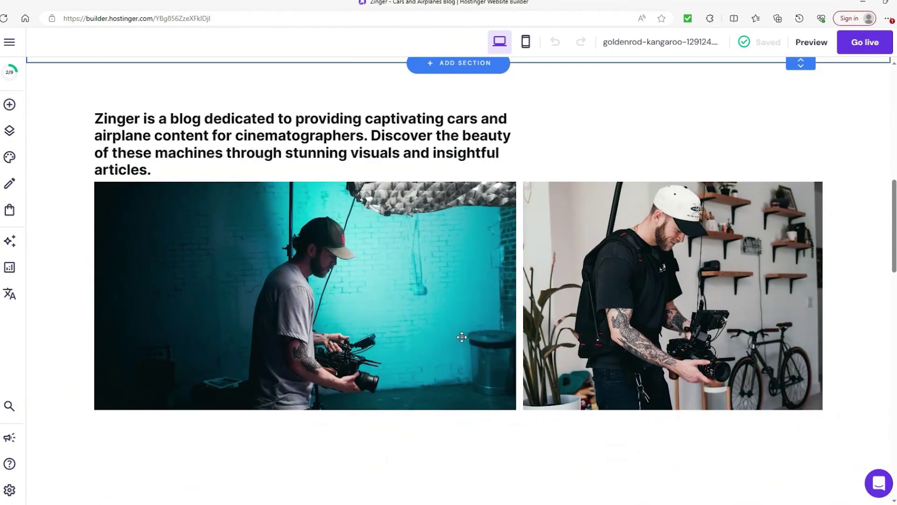
scroll(463, 336, "up", 6)
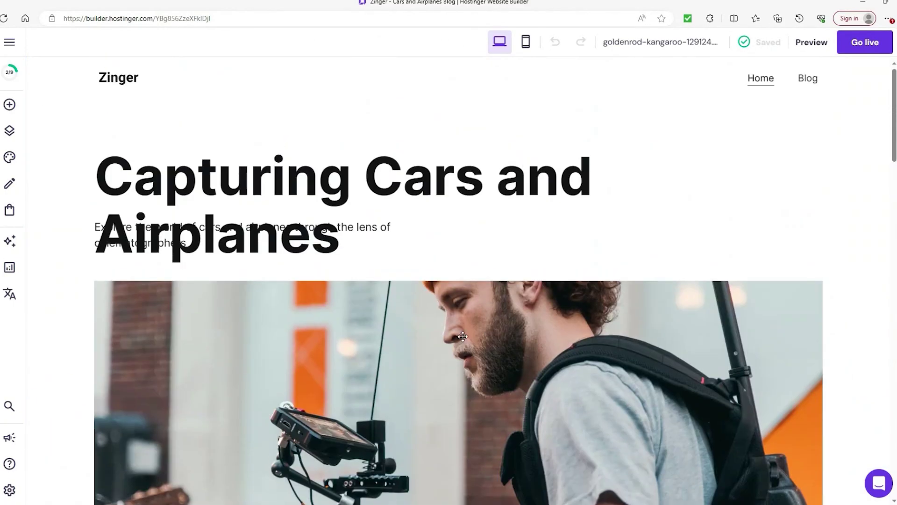
scroll(476, 317, "down", 10)
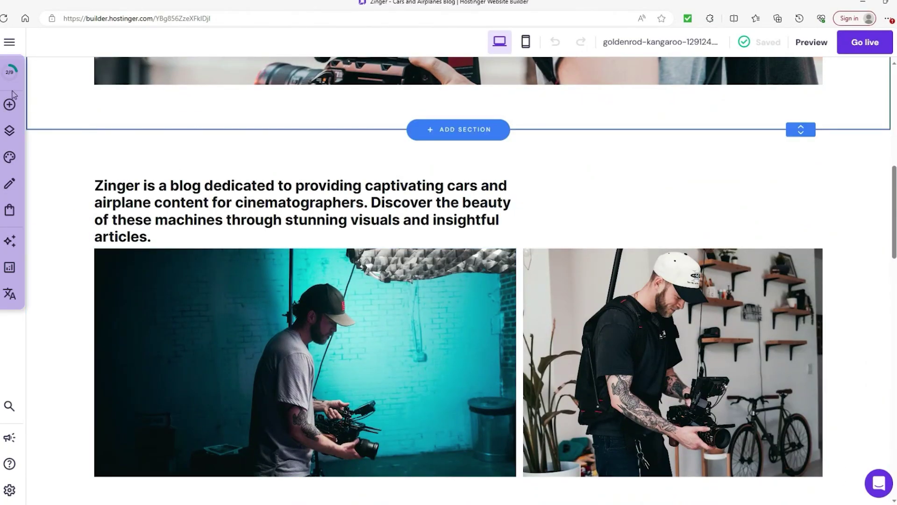
Step: Check the Add elements, Pages, Website styles, Blog, Languages and Search panels in turn
left_click(16, 103)
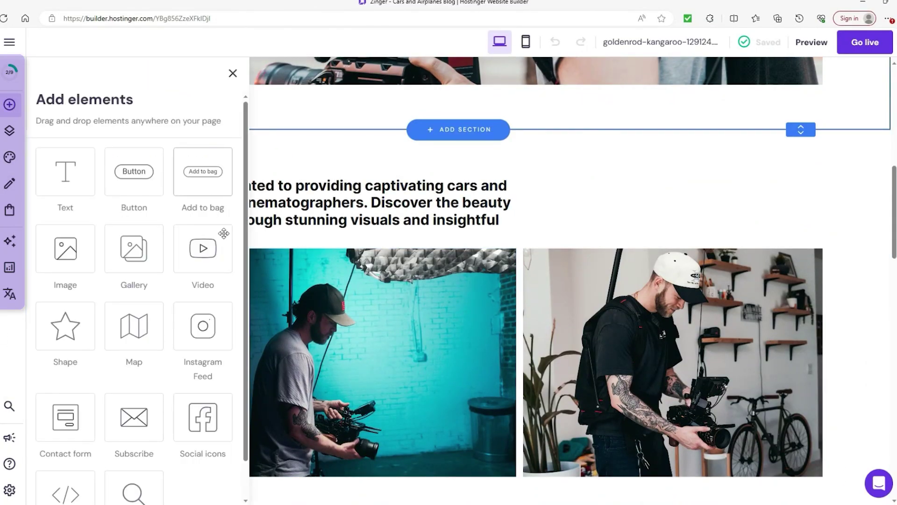
left_click(9, 133)
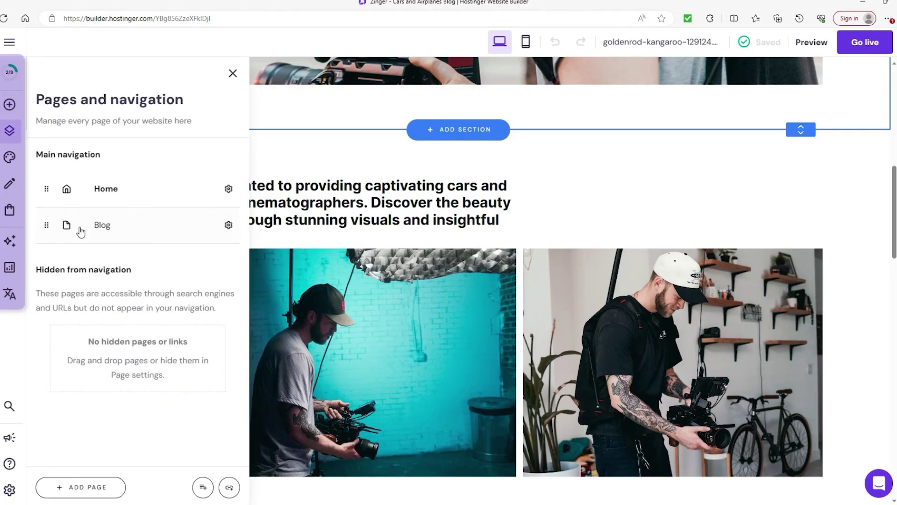
scroll(732, 92, "up", 3)
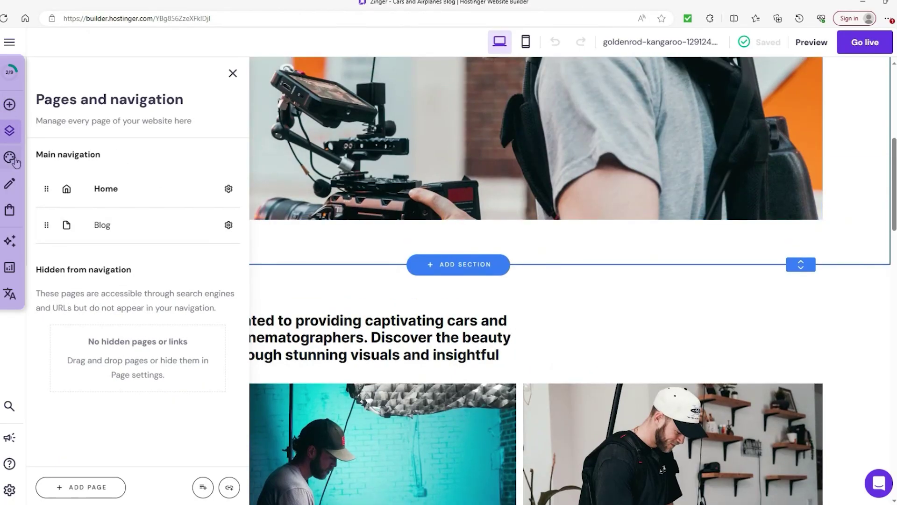
left_click(9, 157)
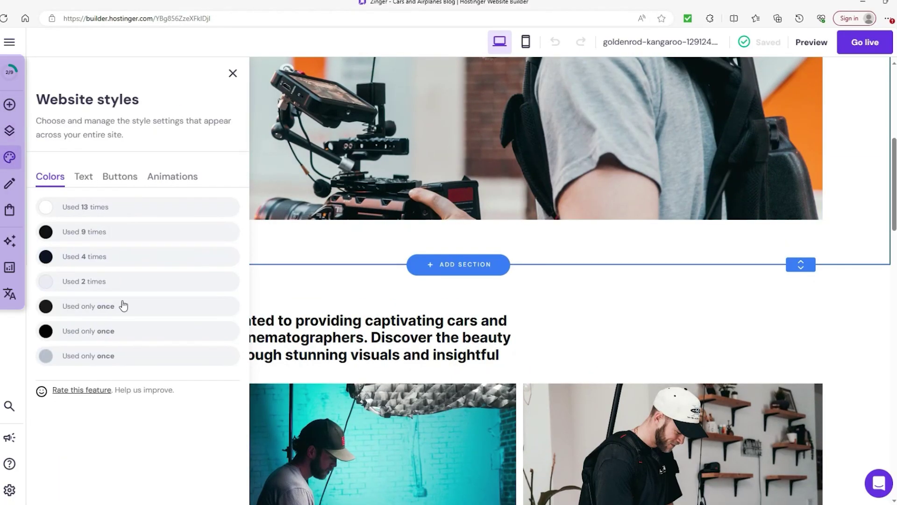
left_click(9, 184)
left_click(10, 293)
left_click(10, 405)
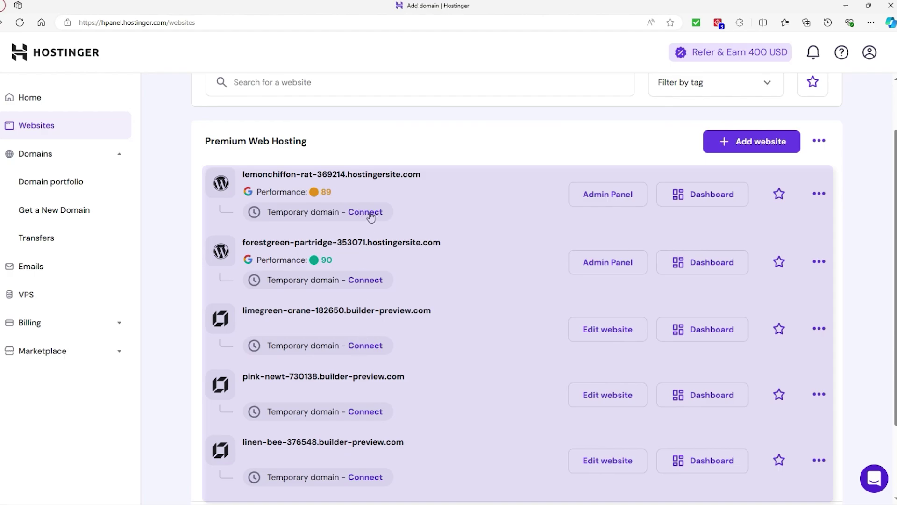
Step: Start connecting a domain to the lemonchiffon-rat site and scroll down through the page that opens
left_click(369, 212)
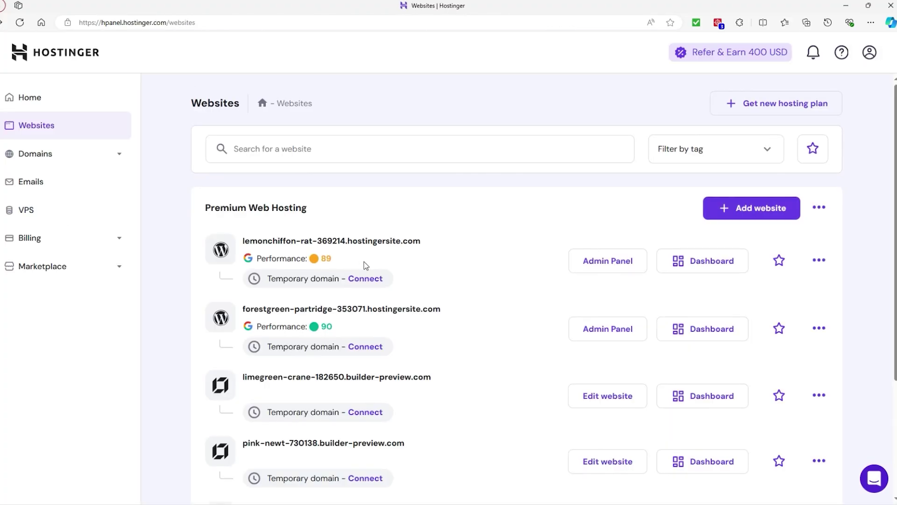
scroll(362, 264, "down", 2)
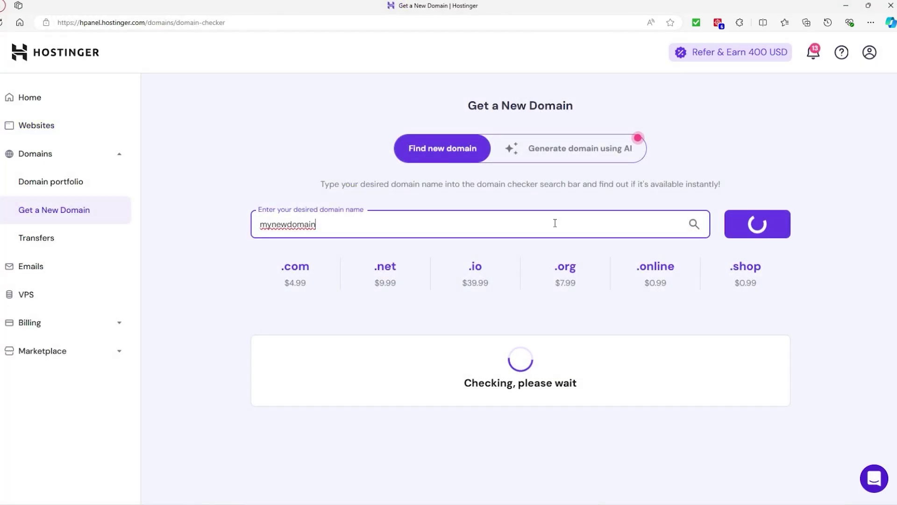
scroll(555, 223, "down", 4)
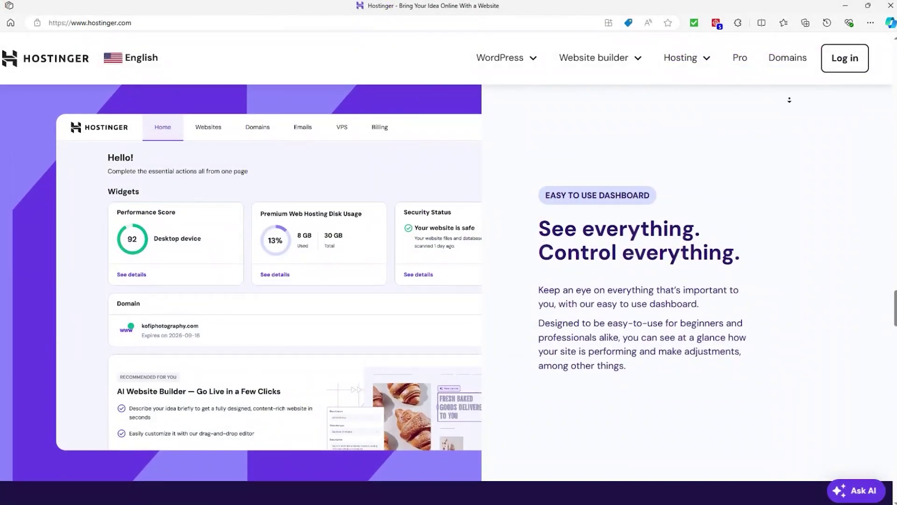
scroll(789, 100, "down", 2)
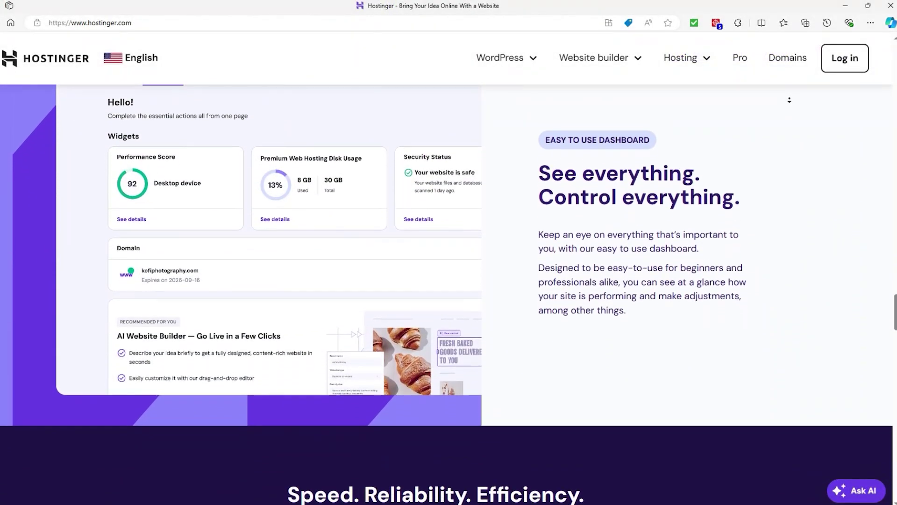
scroll(789, 100, "down", 2)
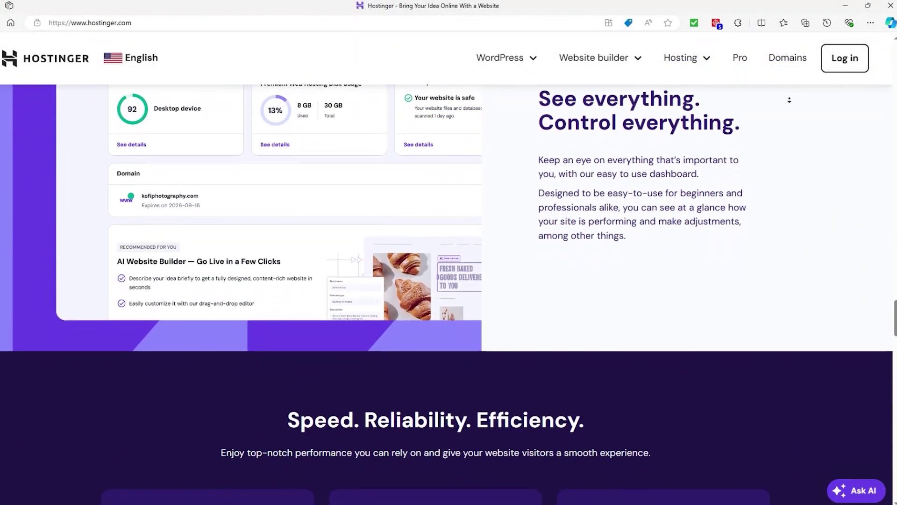
scroll(789, 100, "down", 2)
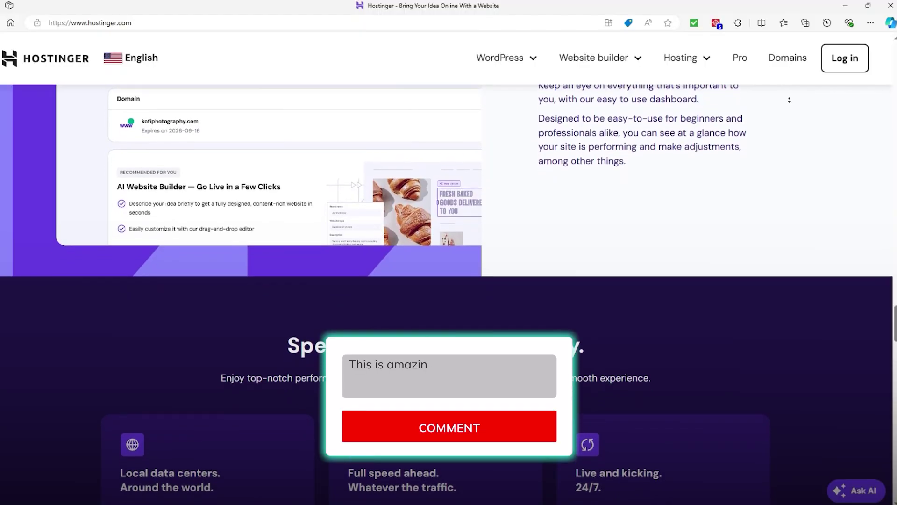
scroll(789, 100, "down", 2)
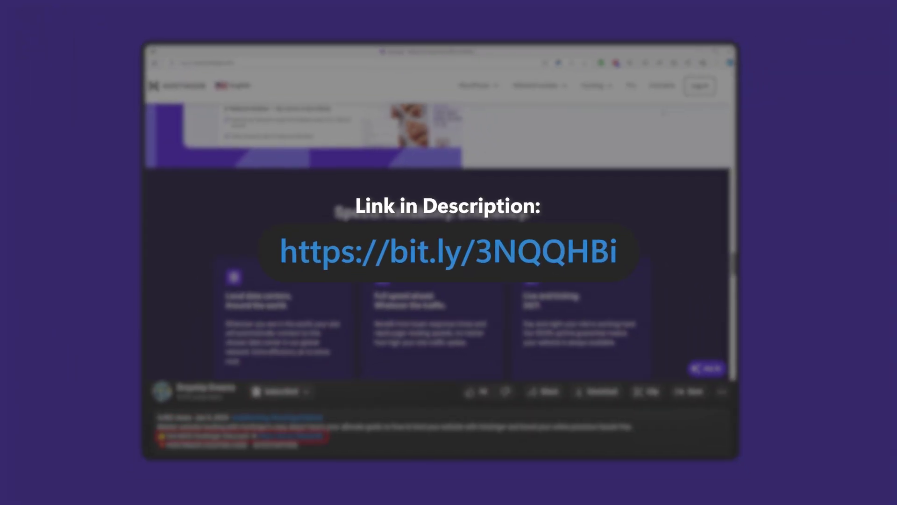
scroll(437, 280, "down", 1)
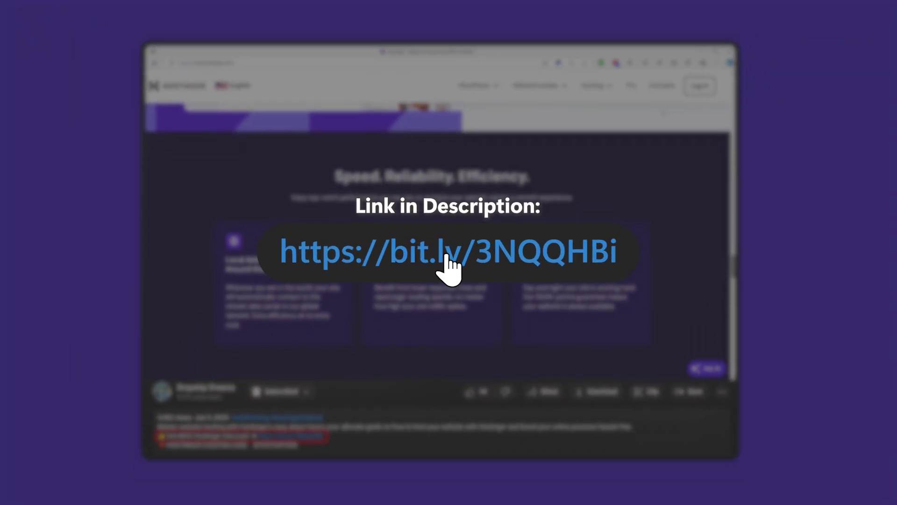
scroll(437, 280, "down", 1)
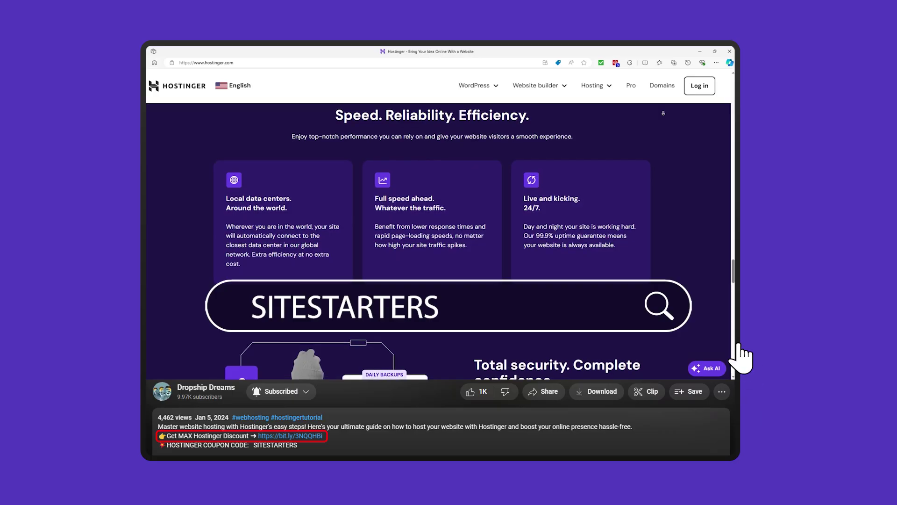
scroll(663, 114, "down", 3)
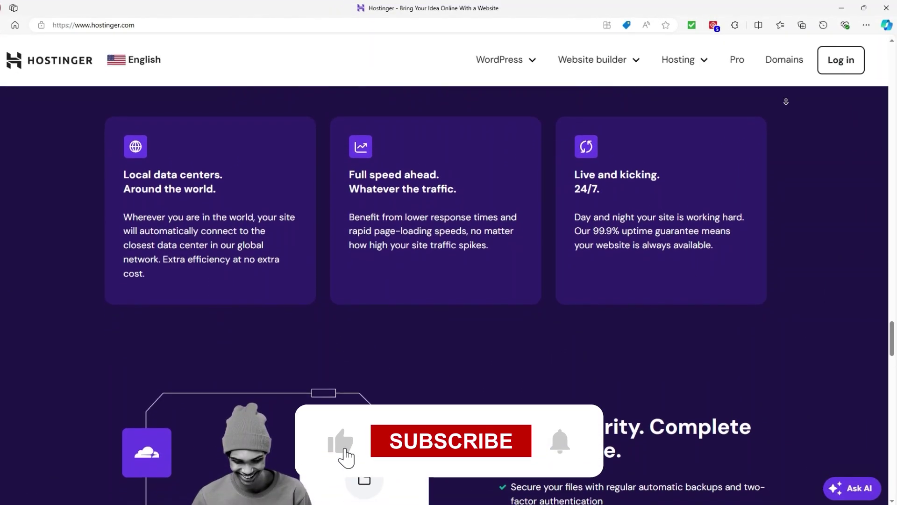
scroll(436, 294, "down", 2)
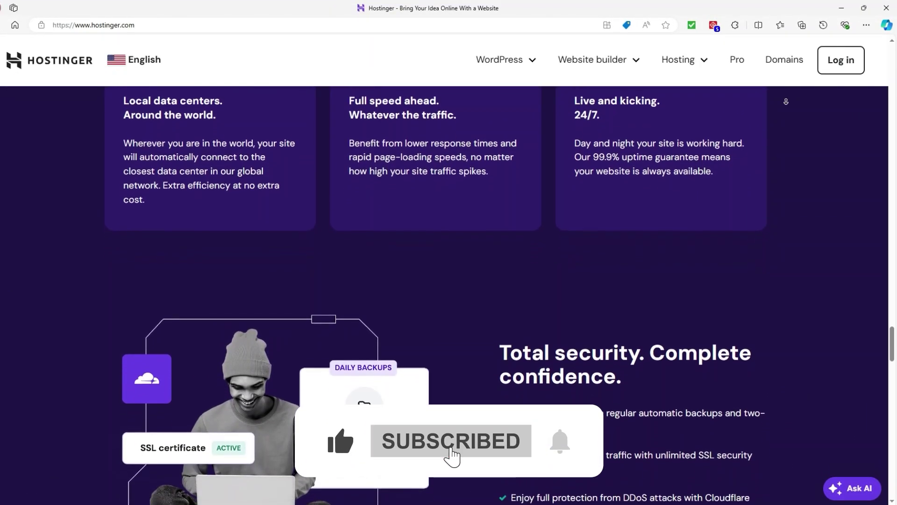
scroll(436, 294, "down", 2)
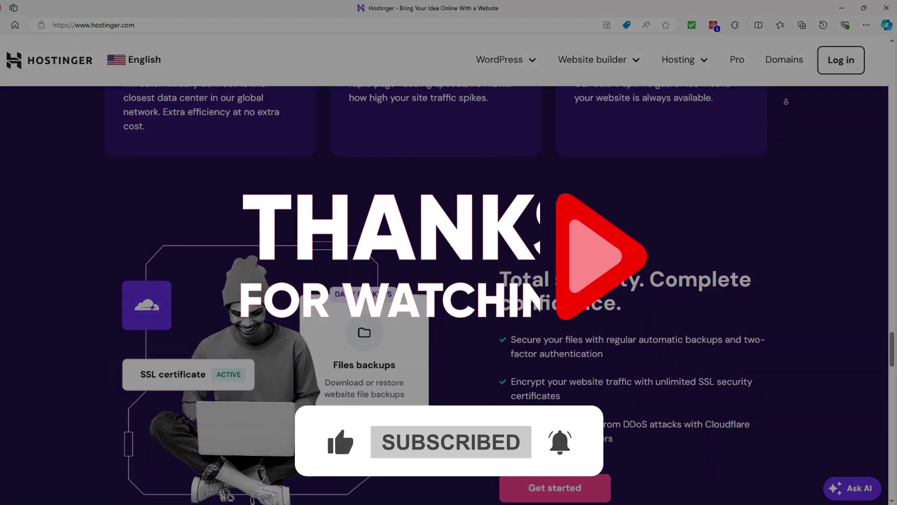
scroll(436, 294, "down", 2)
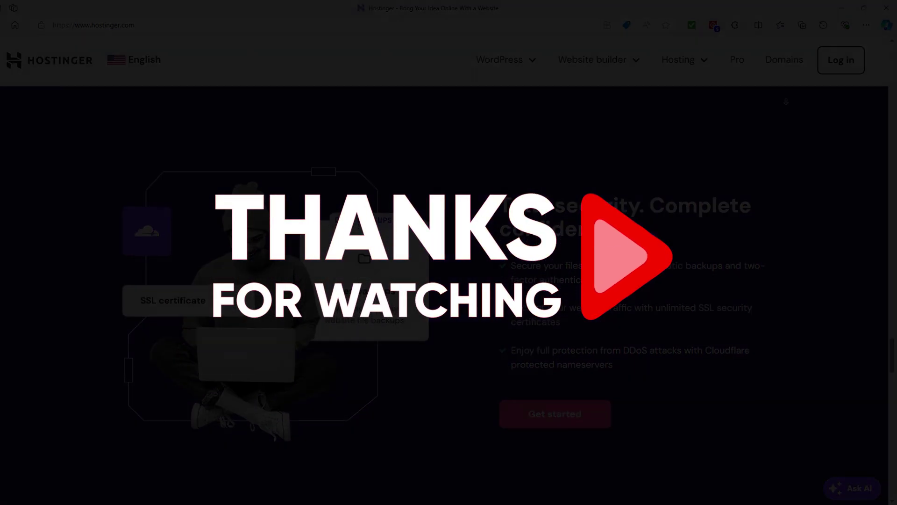